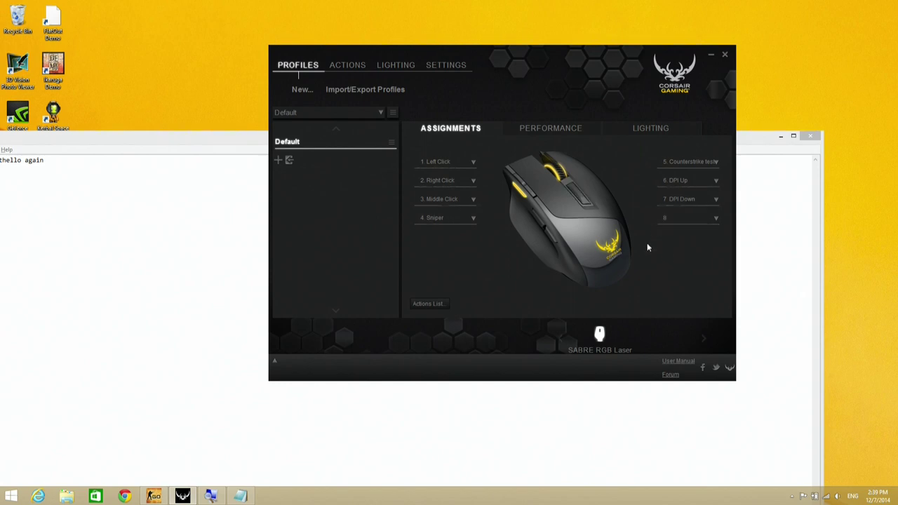
- Start a new action for mouse button 8 and look through the action types, ending on Macro
left_click(683, 222)
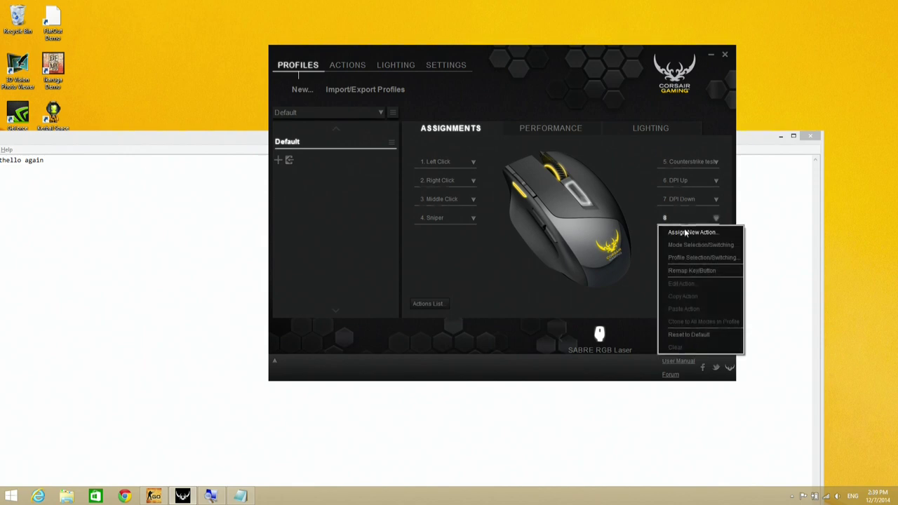
left_click(687, 232)
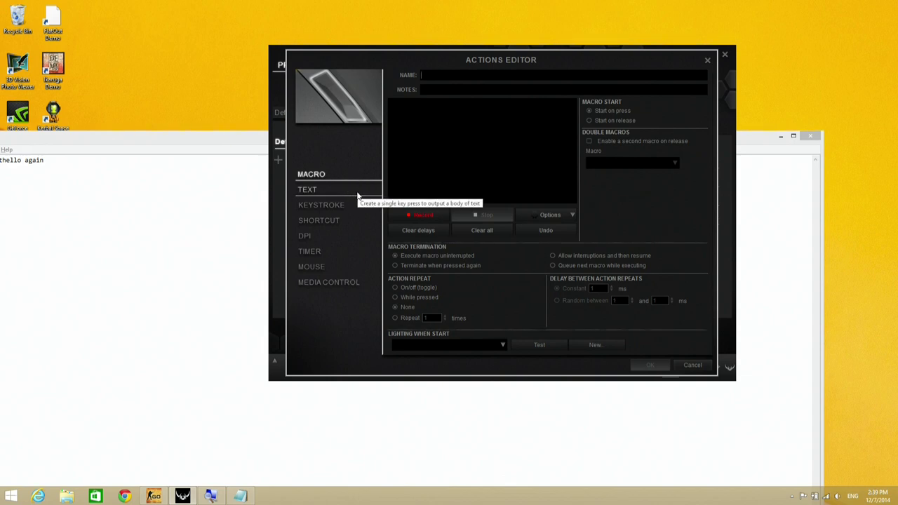
left_click(356, 192)
left_click(355, 207)
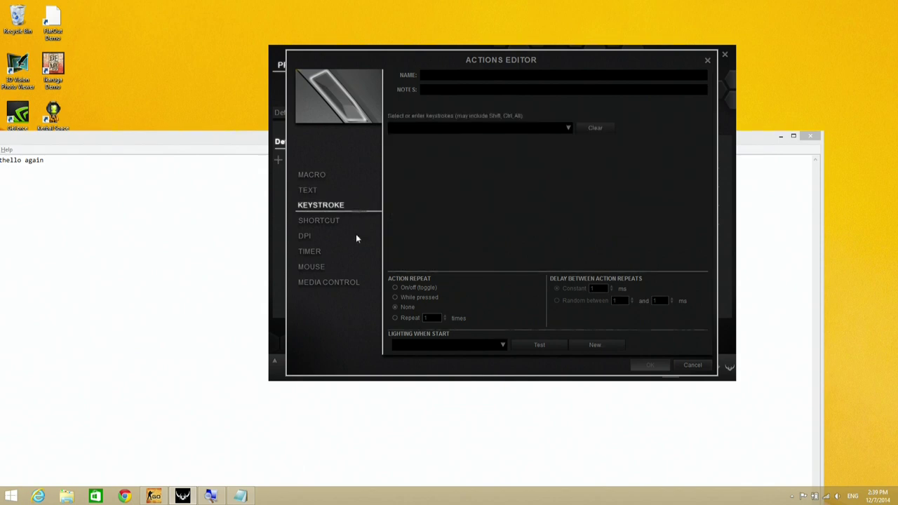
left_click(348, 221)
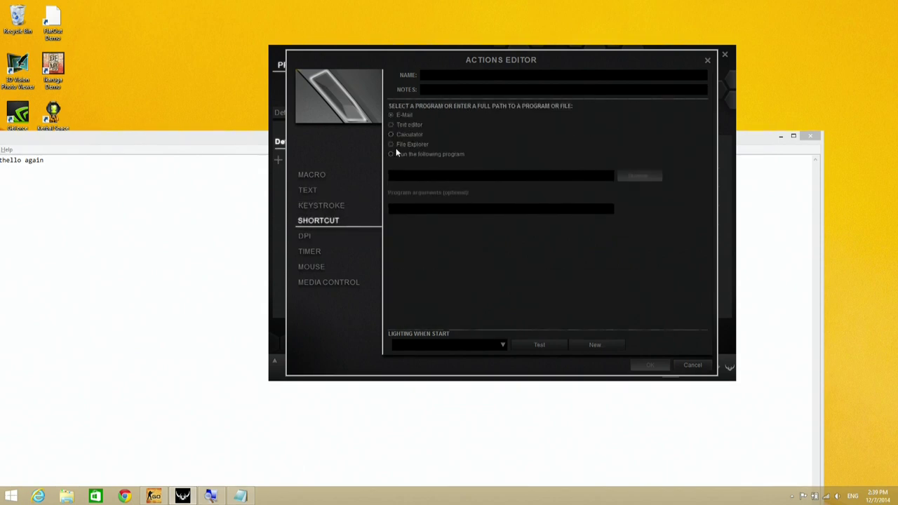
left_click(312, 236)
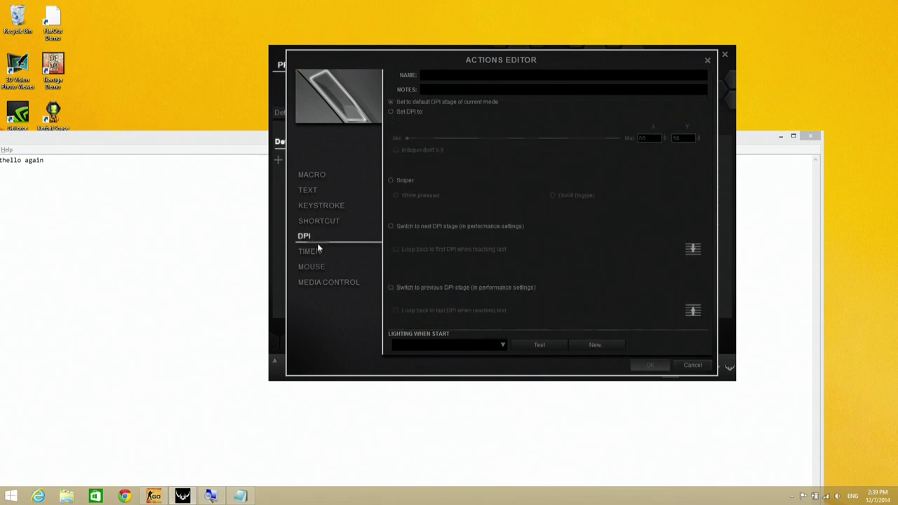
left_click(324, 252)
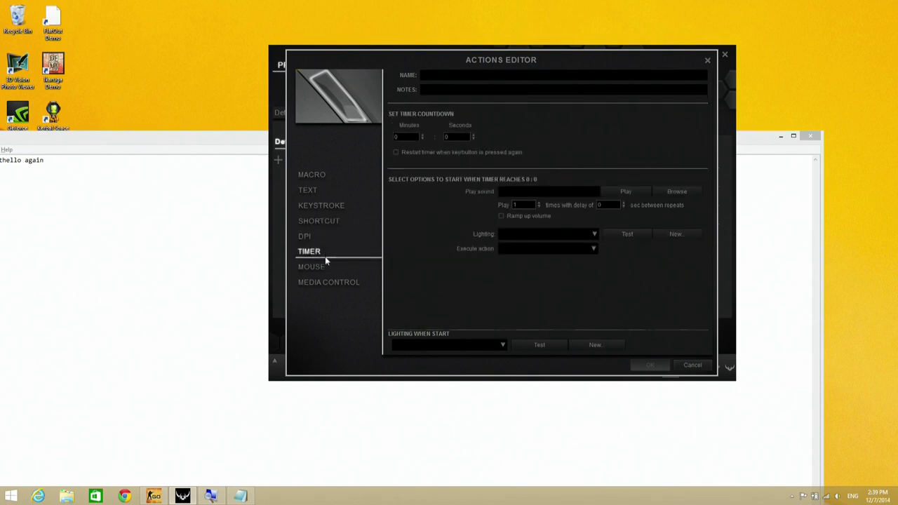
left_click(326, 267)
left_click(334, 282)
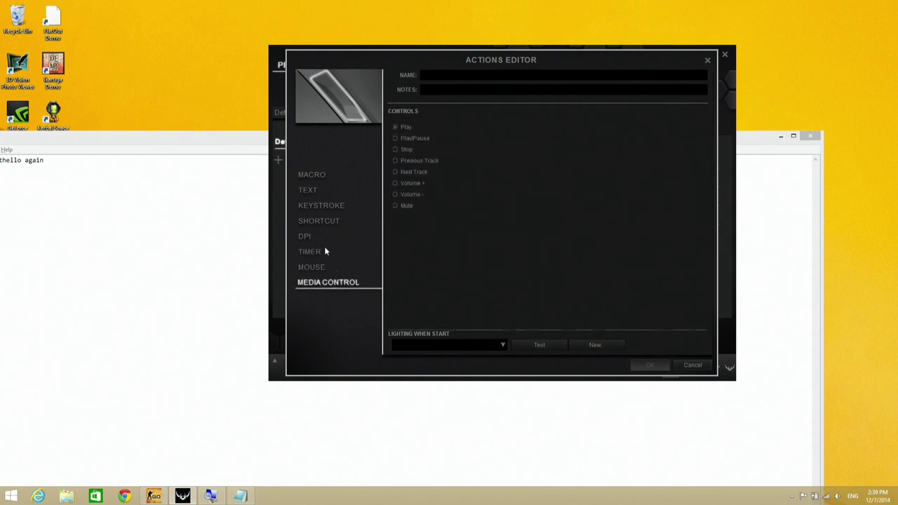
left_click(321, 175)
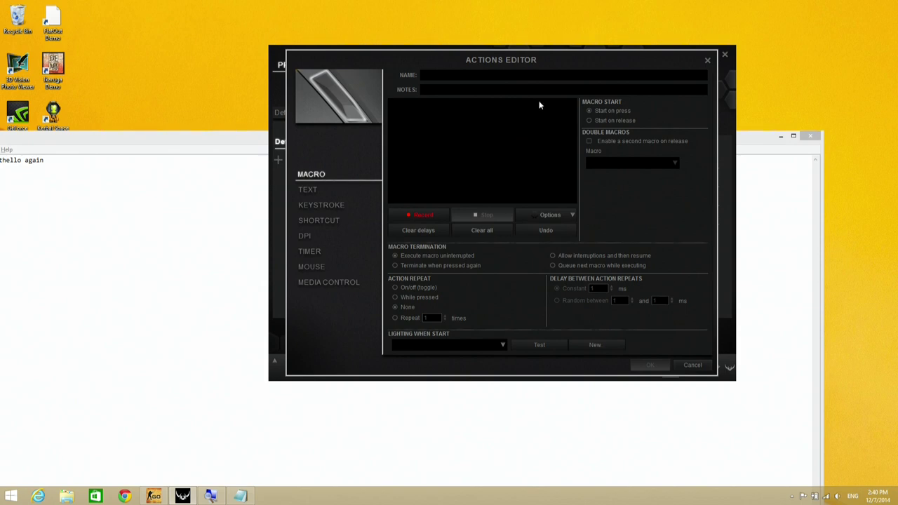
- Name the macro Test and check which event types its recording options include
type("Test")
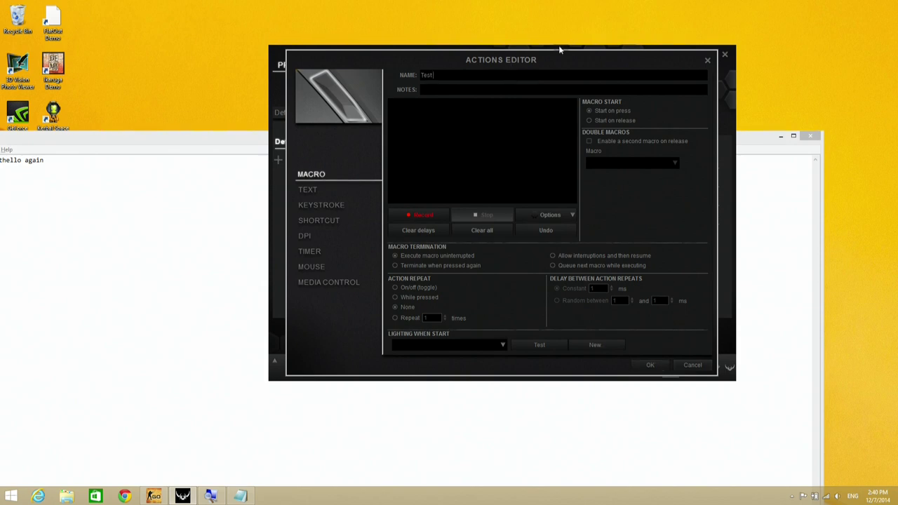
left_click(550, 216)
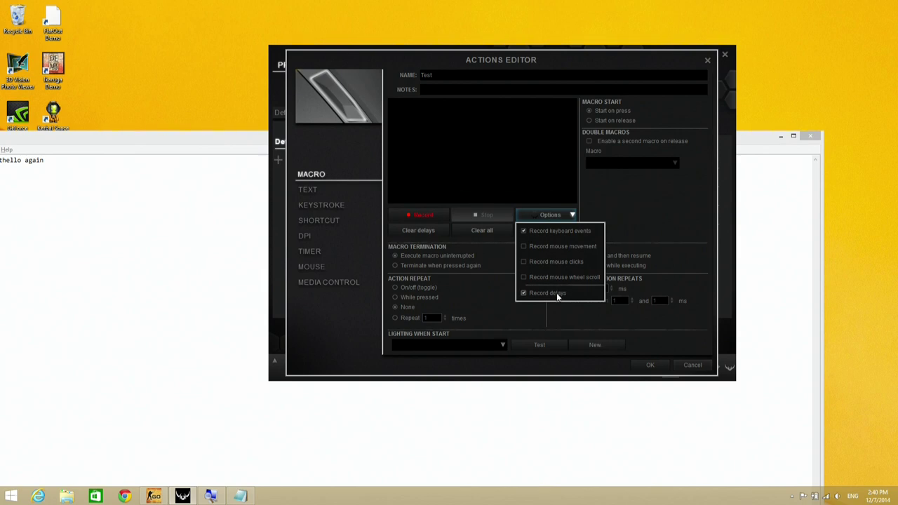
left_click(510, 163)
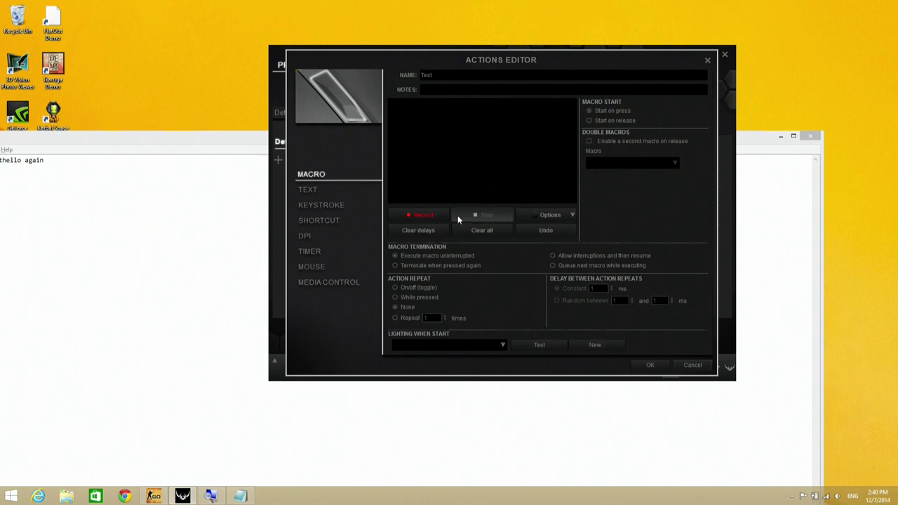
- Record a macro that enters "Hello there ishis a test." followed by the save shortcut, and stop the recording
left_click(421, 215)
type("helo again")
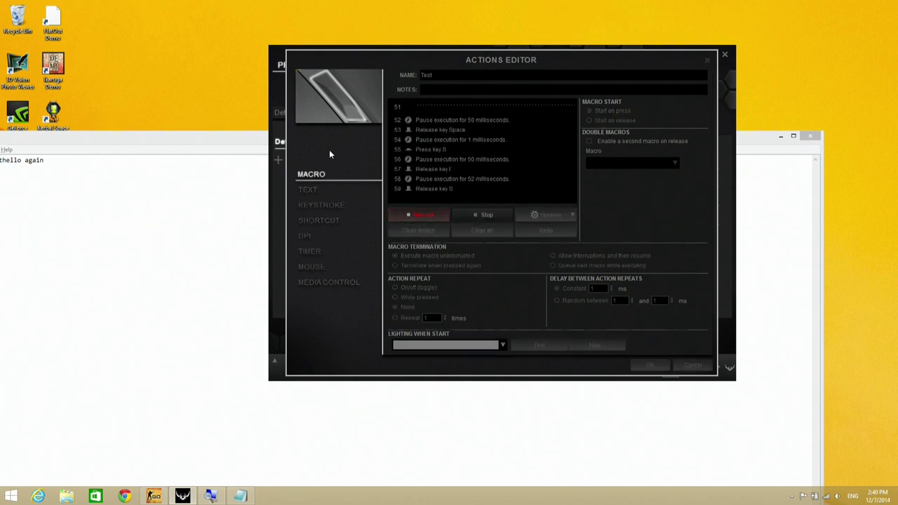
type("s a test")
key("ctrl+s")
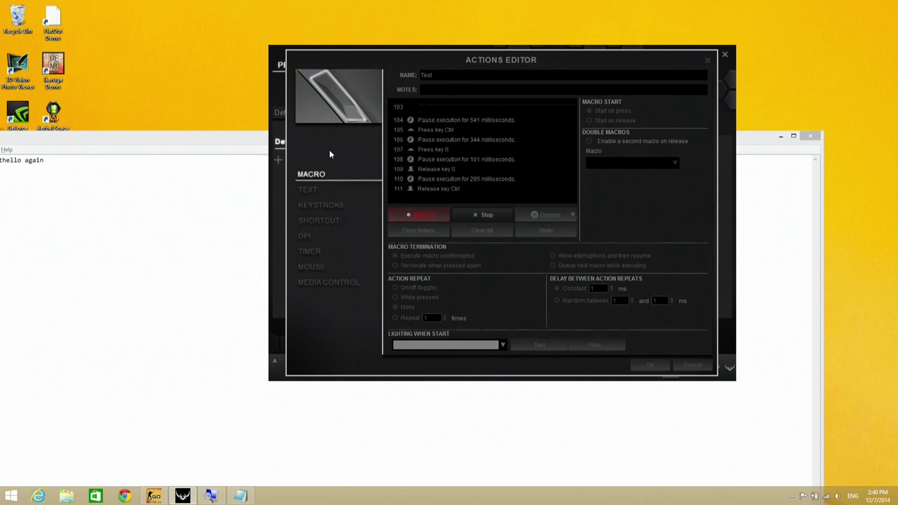
left_click(503, 214)
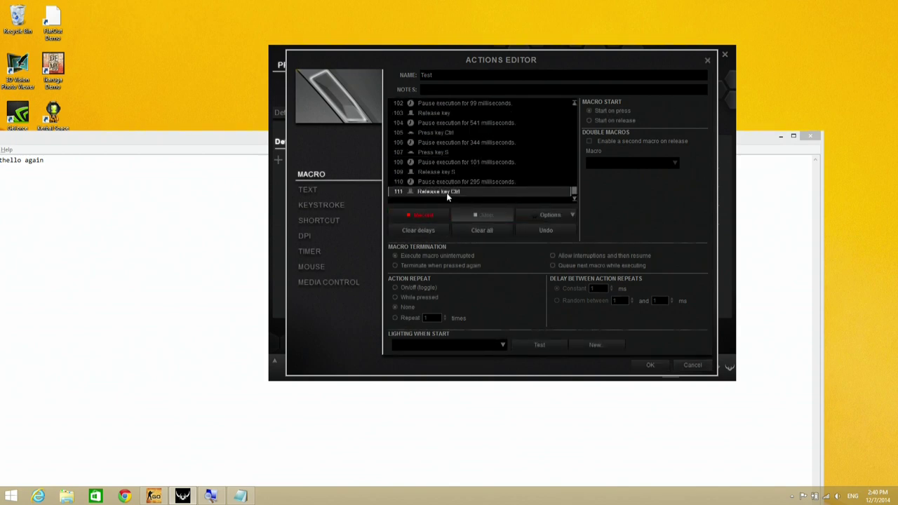
- Review the recorded events back to the first one and save the macro as button 8's action
scroll(491, 168, "up", 20)
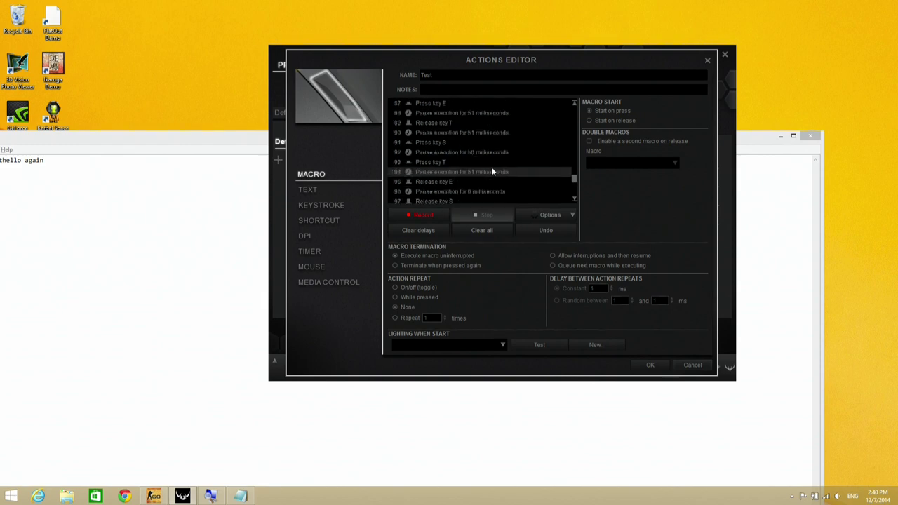
scroll(491, 170, "up", 7)
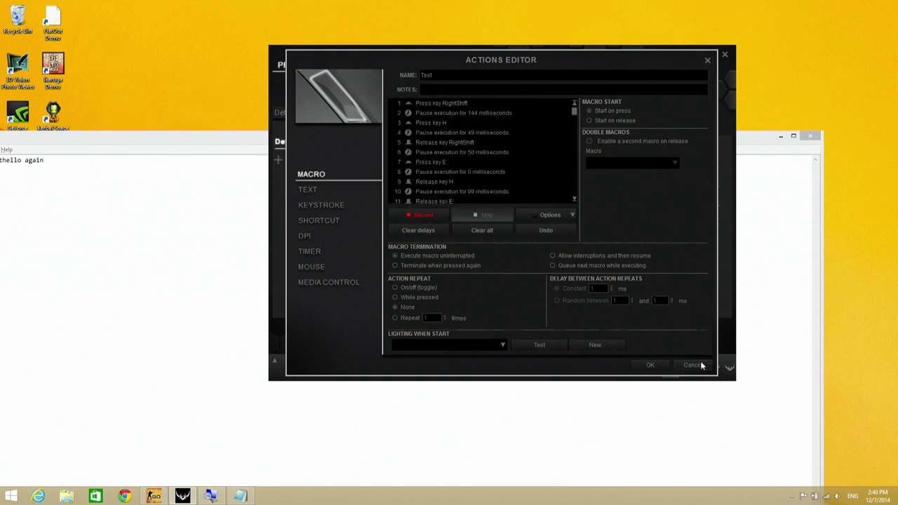
left_click(651, 364)
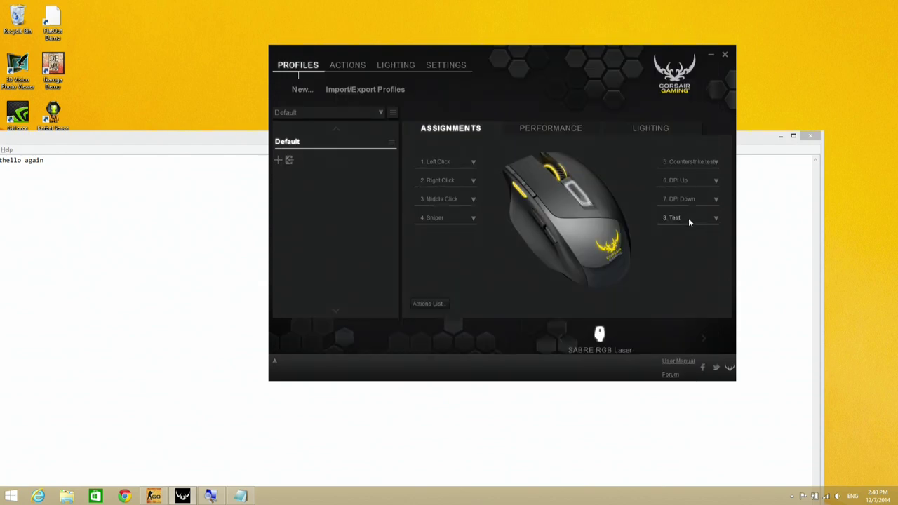
- Switch to Notepad, reposition its window so the text is in view, and delete all of the text
left_click_drag(124, 139, 267, 179)
left_click_drag(243, 233, 21, 147)
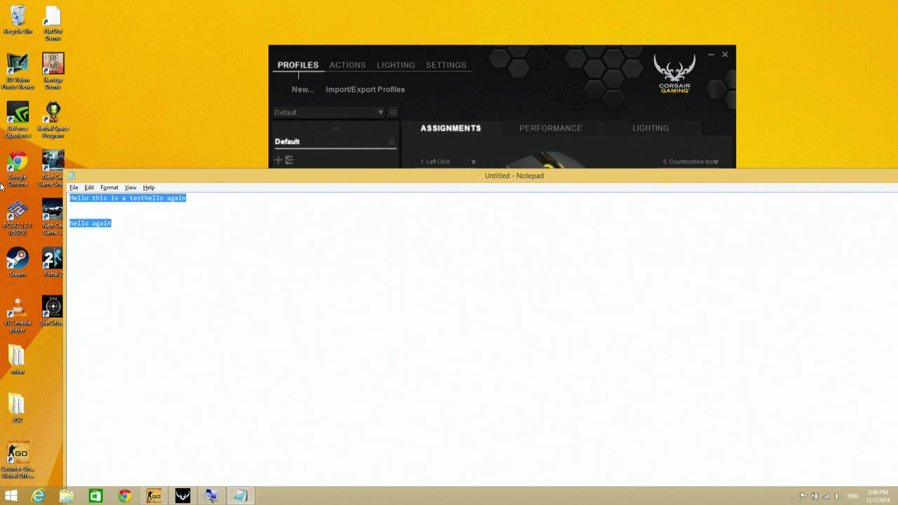
key("Delete")
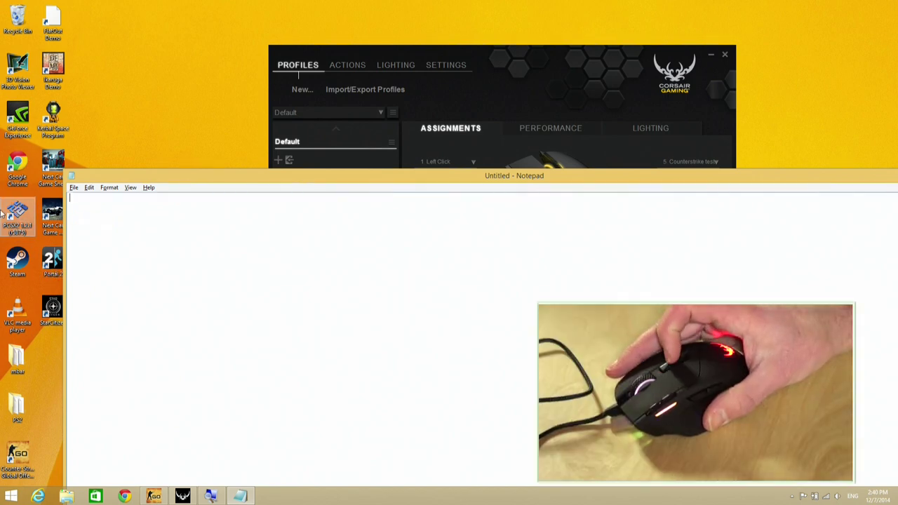
- Run the Test macro in the empty Notepad document and cancel the Save As dialog it opens
type("Hello there is")
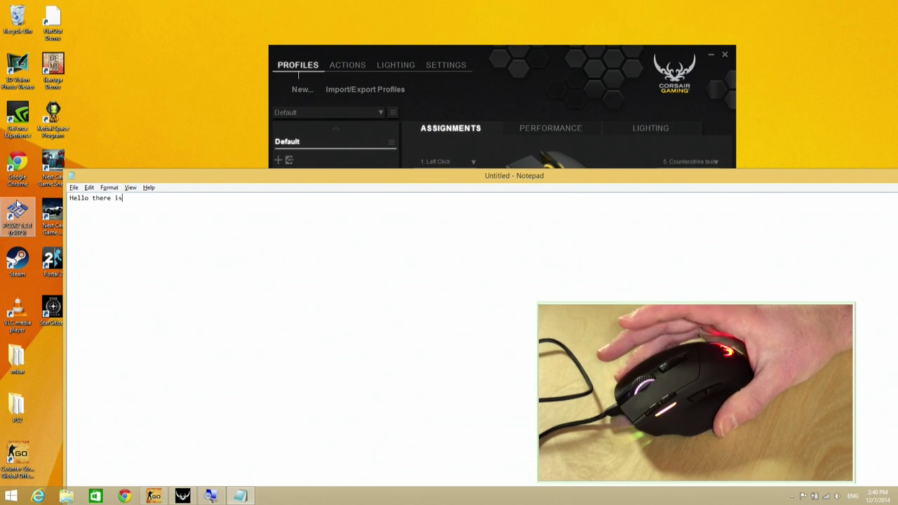
type("his a test")
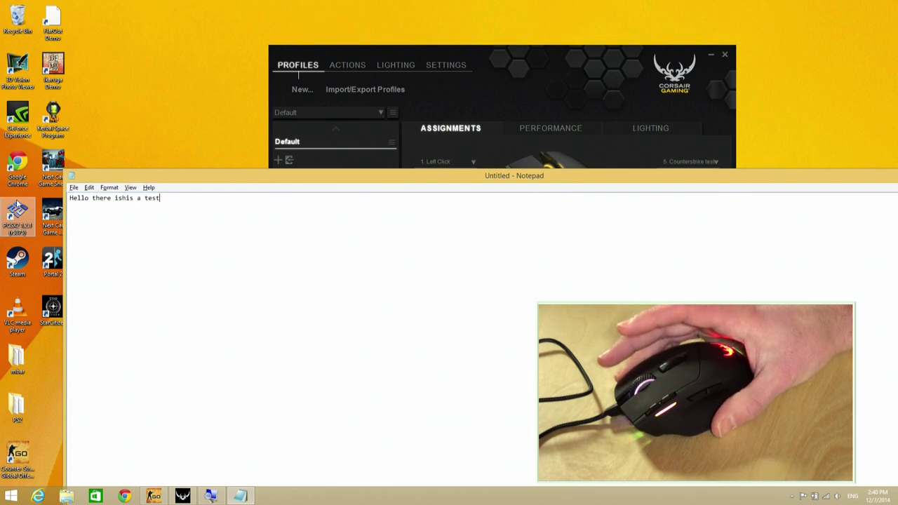
type(".")
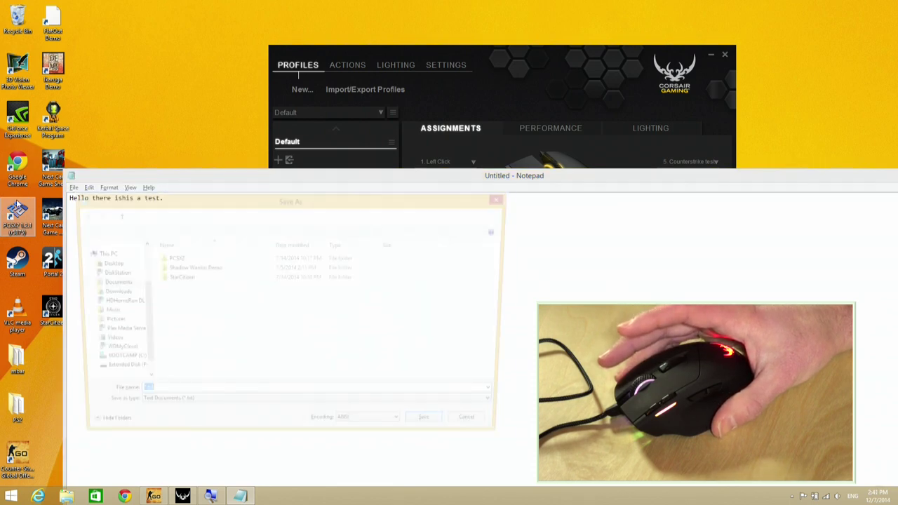
key("ctrl+s")
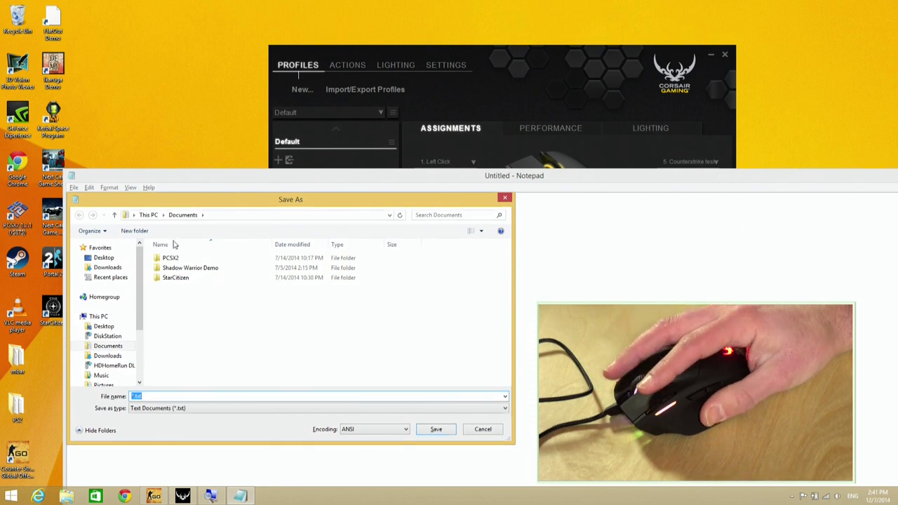
left_click(480, 433)
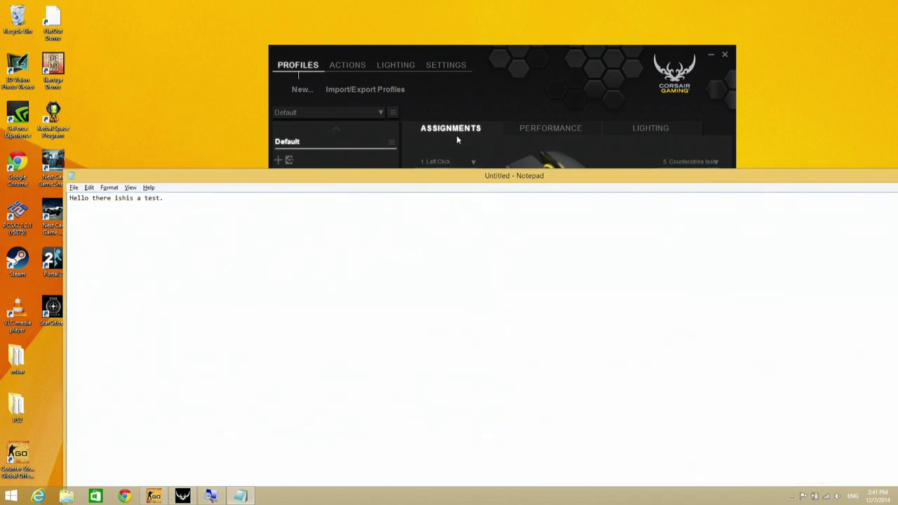
- Return to the Corsair software, examine the Sniper DPI action assigned to button 4, and close it without changes
left_click(471, 104)
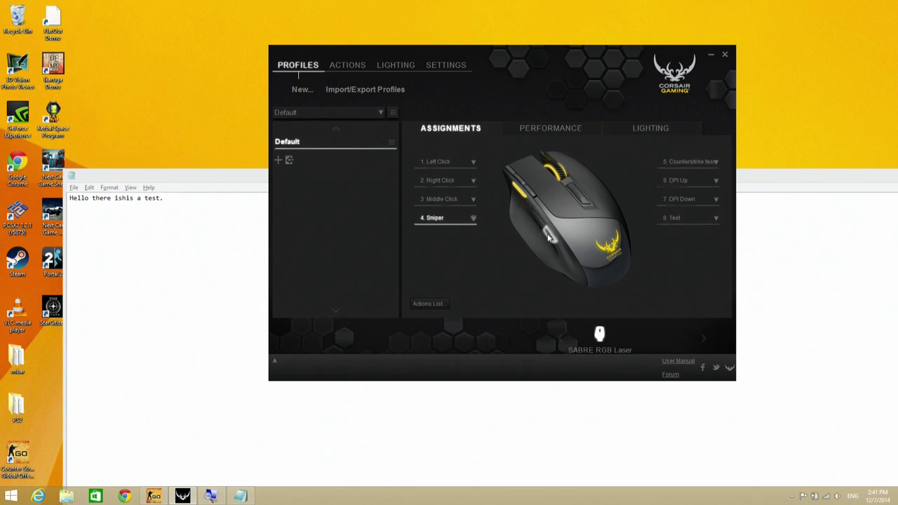
left_click(473, 217)
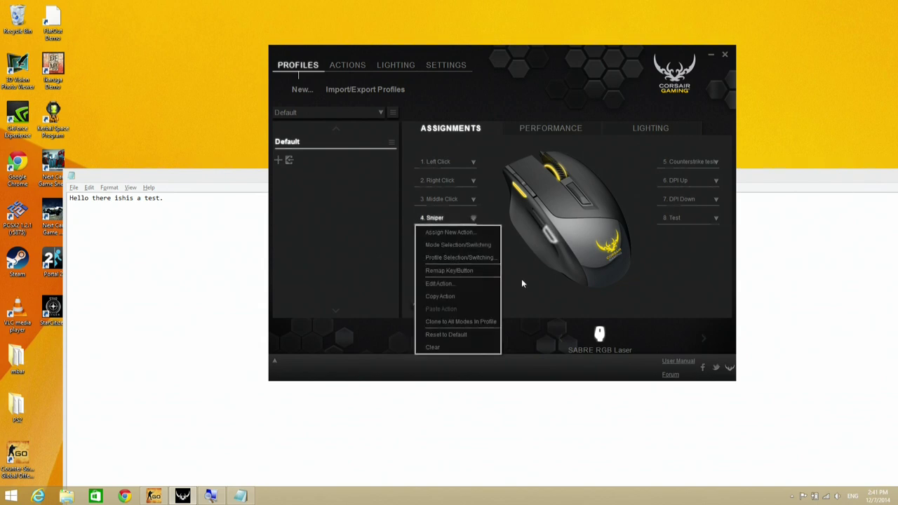
left_click(470, 282)
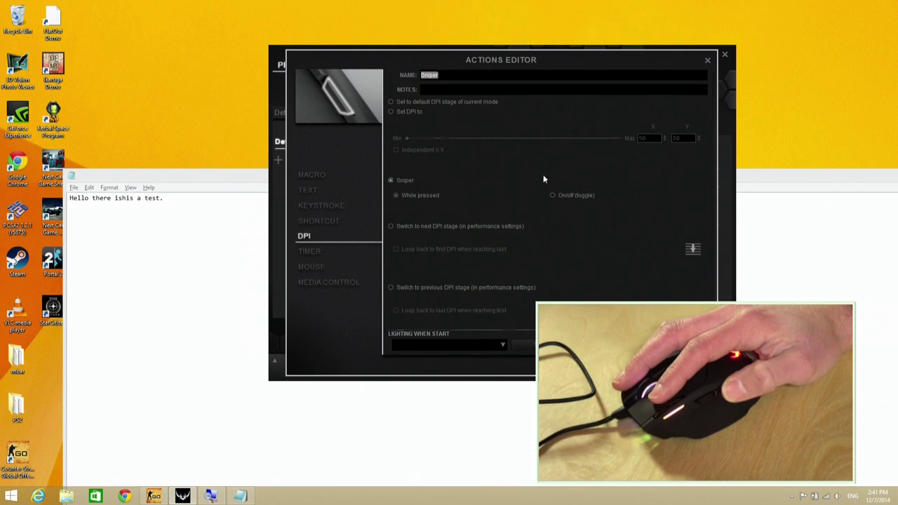
left_click(458, 170)
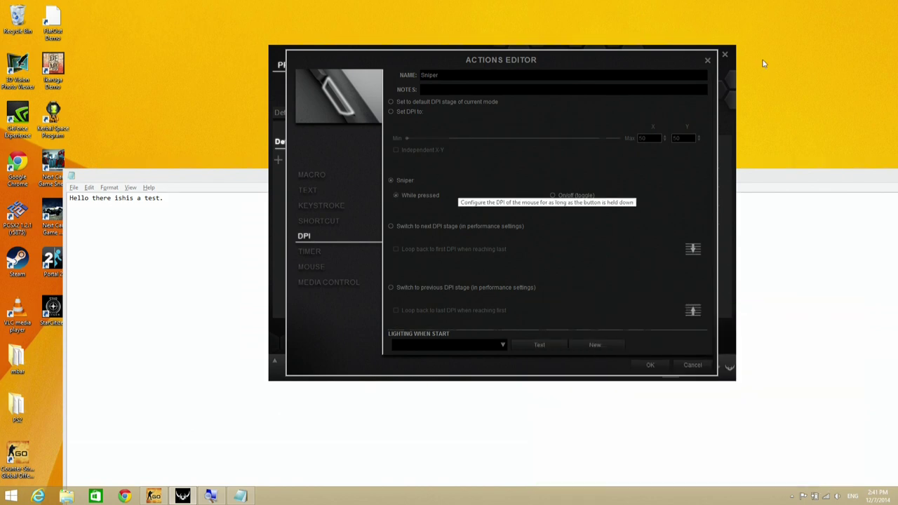
left_click(702, 366)
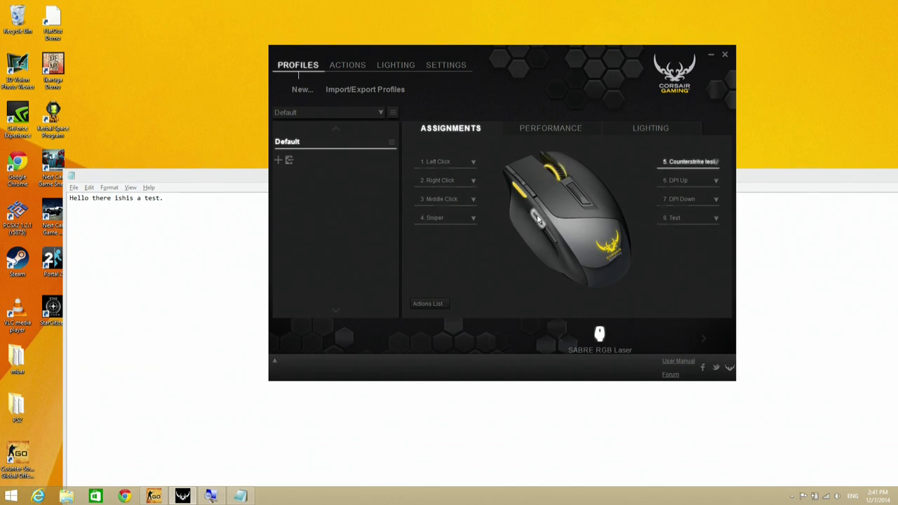
- Open the Counterstrike test macro from the list of all actions and examine its recorded events
left_click(714, 162)
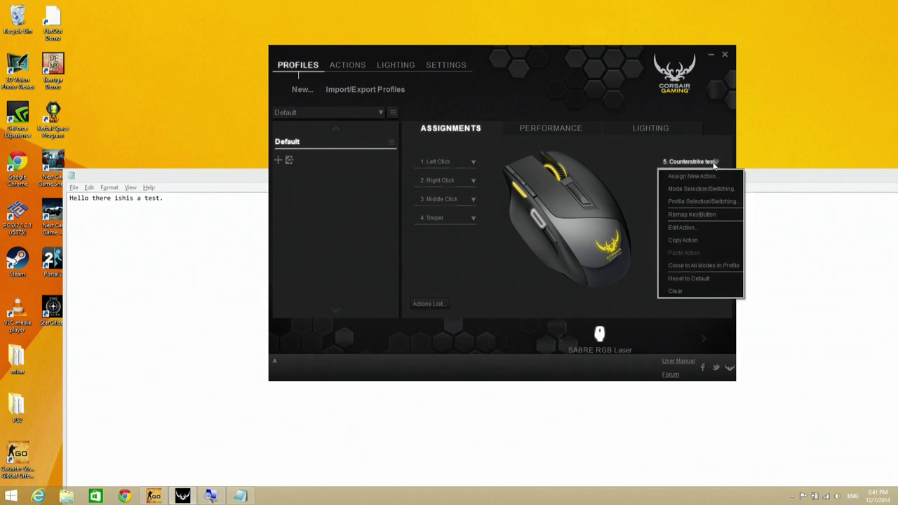
left_click(350, 68)
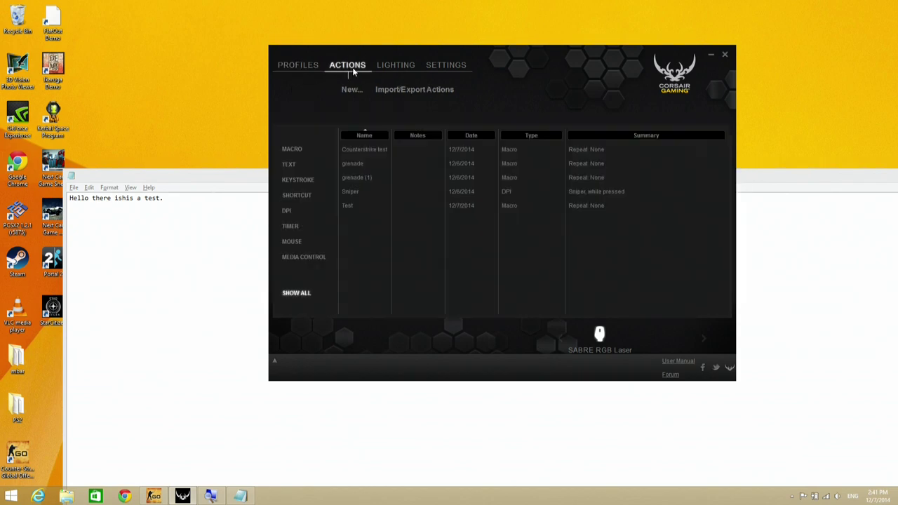
left_click(362, 150)
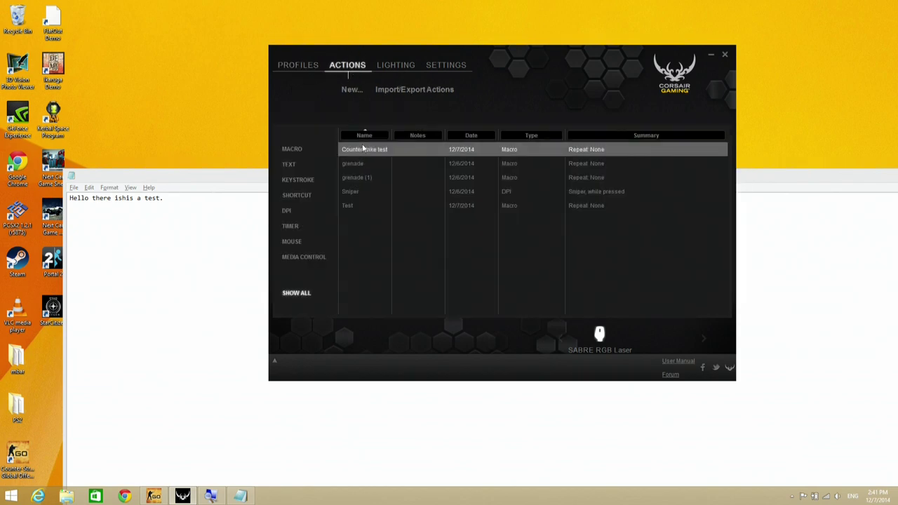
right_click(372, 154)
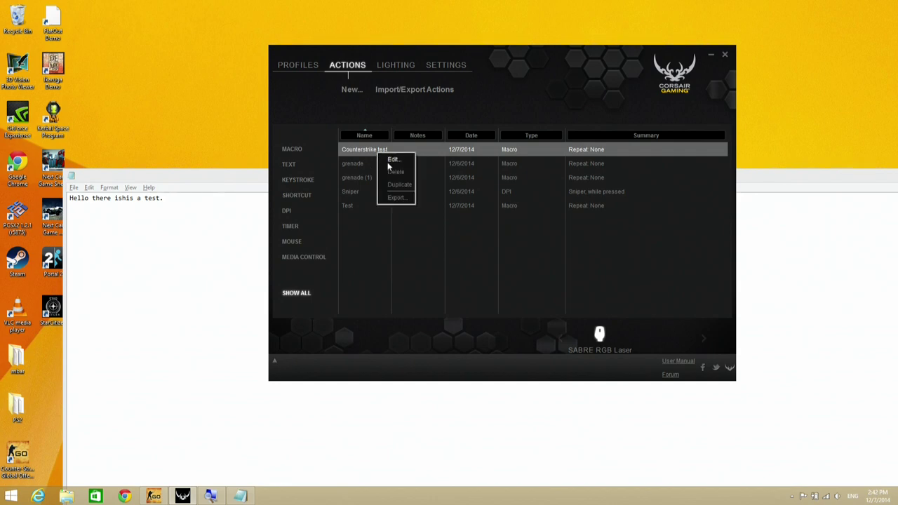
left_click(391, 158)
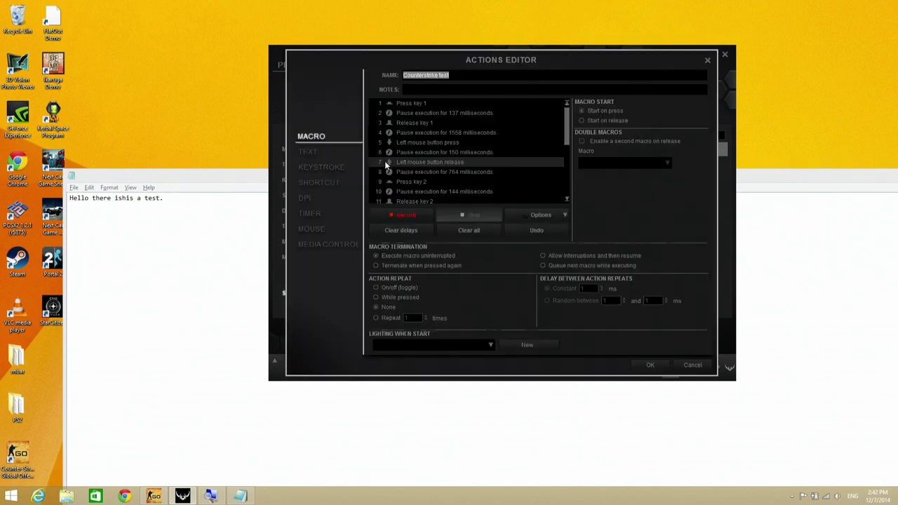
left_click(566, 116)
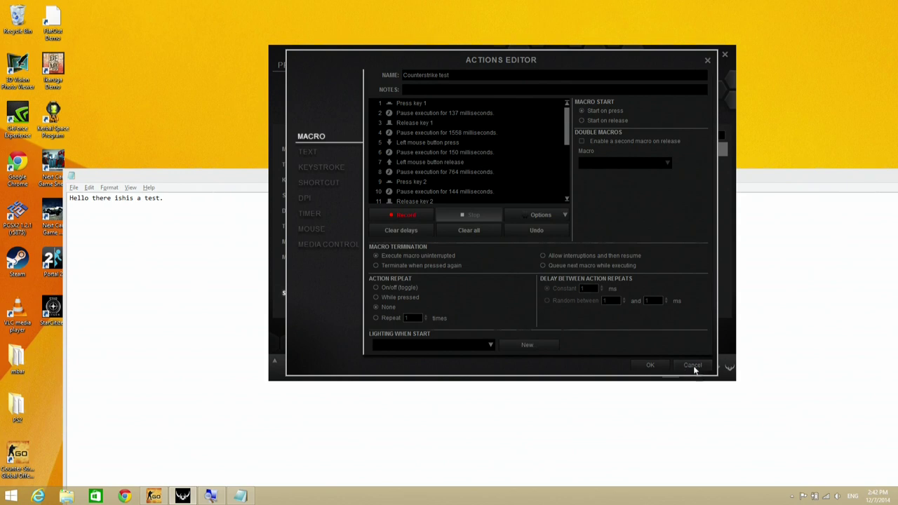
- Examine the Release key 1 event in the Counterstrike test macro and close the macro without changes
left_click_drag(555, 123, 563, 136)
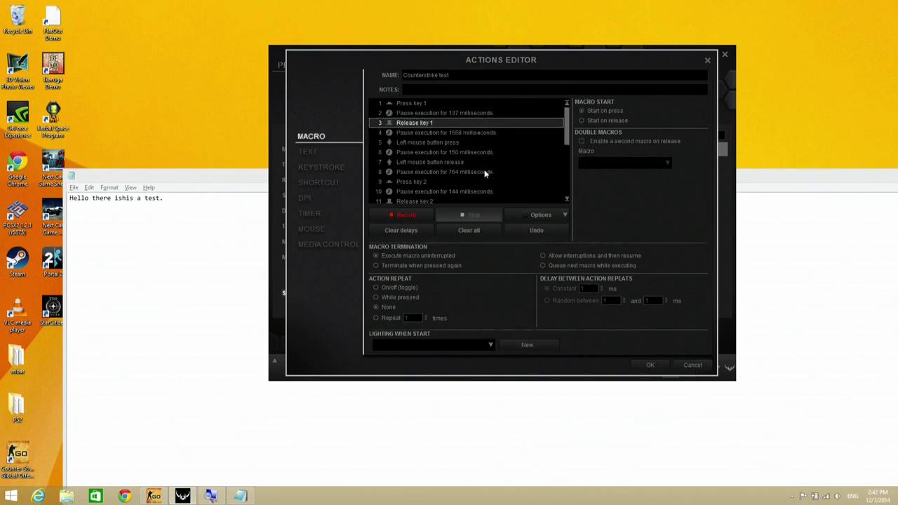
left_click(705, 367)
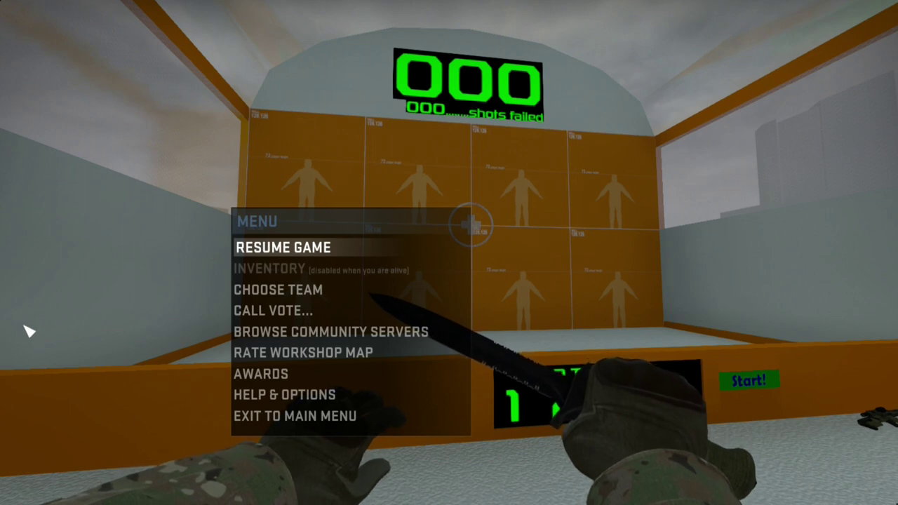
- Switch to Counter-Strike, resume the game and run the Counterstrike test macro to cycle through weapons 1, 2 and 3
left_click(350, 251)
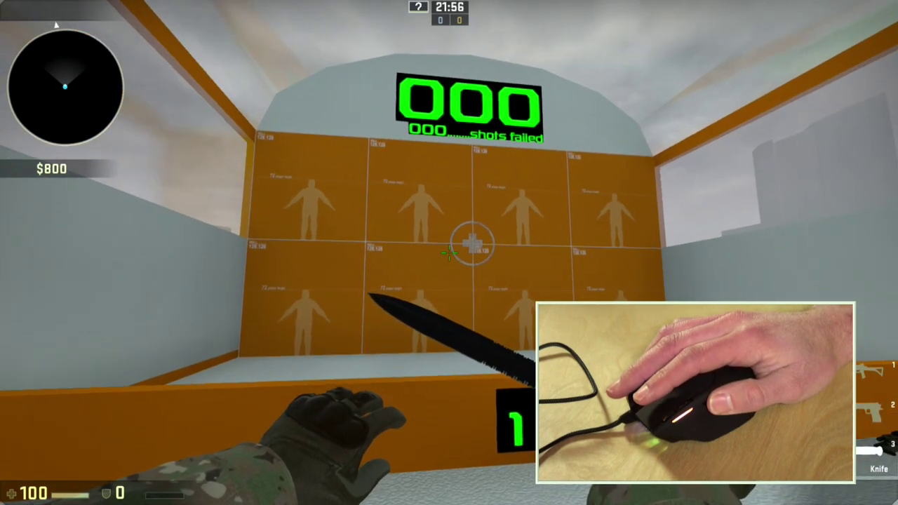
key("1")
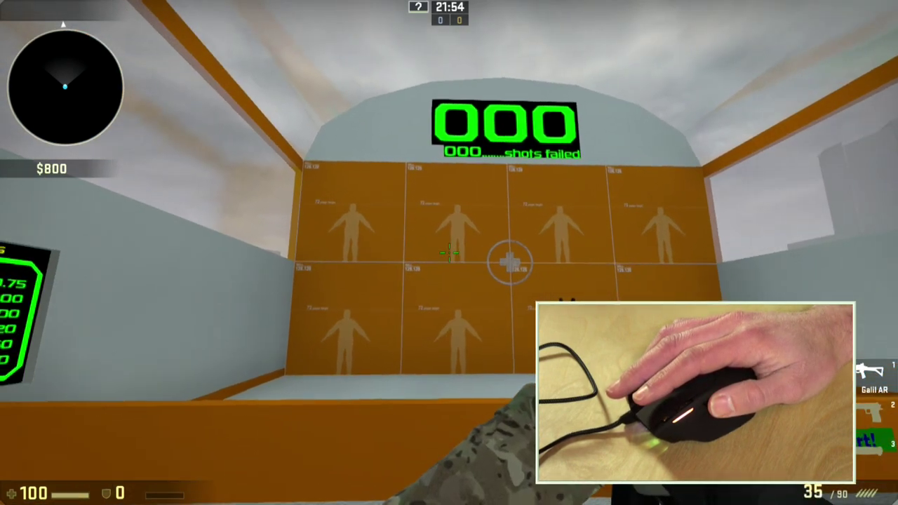
key("2")
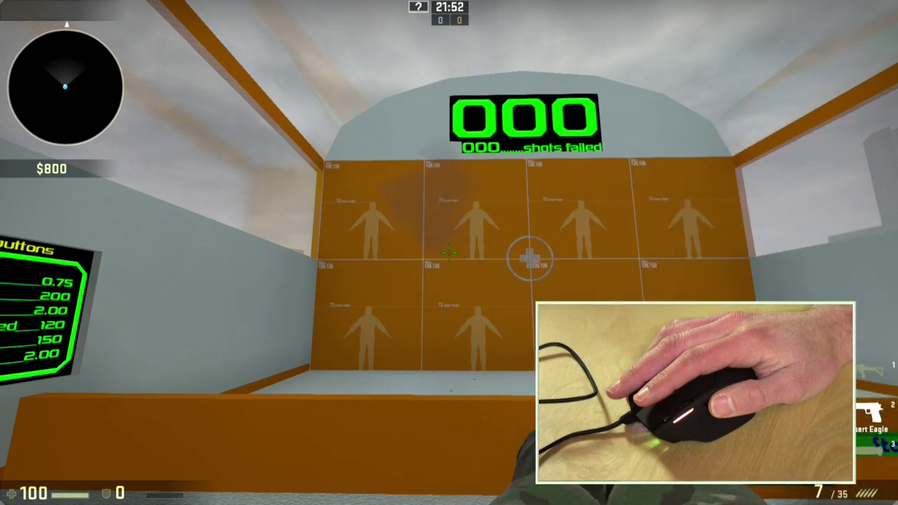
key("w")
key("3")
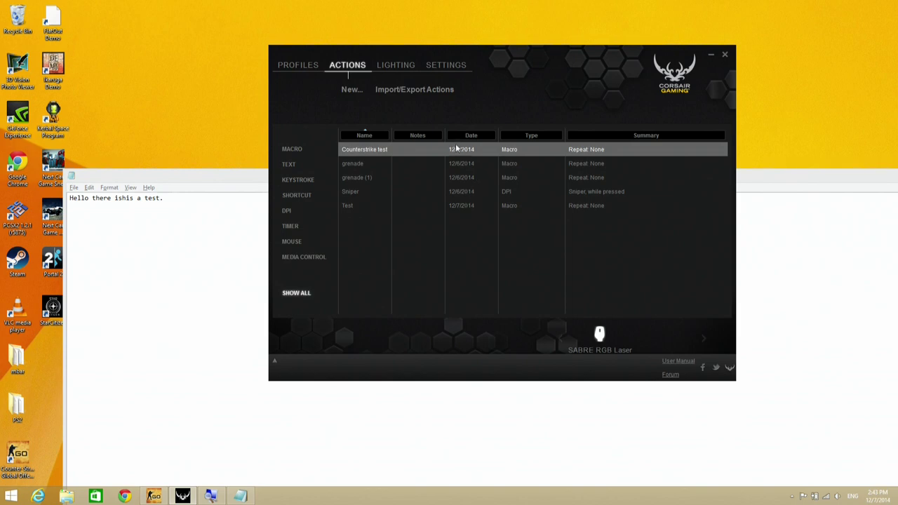
- Return to the Corsair software, reopen the Counterstrike test macro to review its recorded events, and close it without changes
left_click(431, 164)
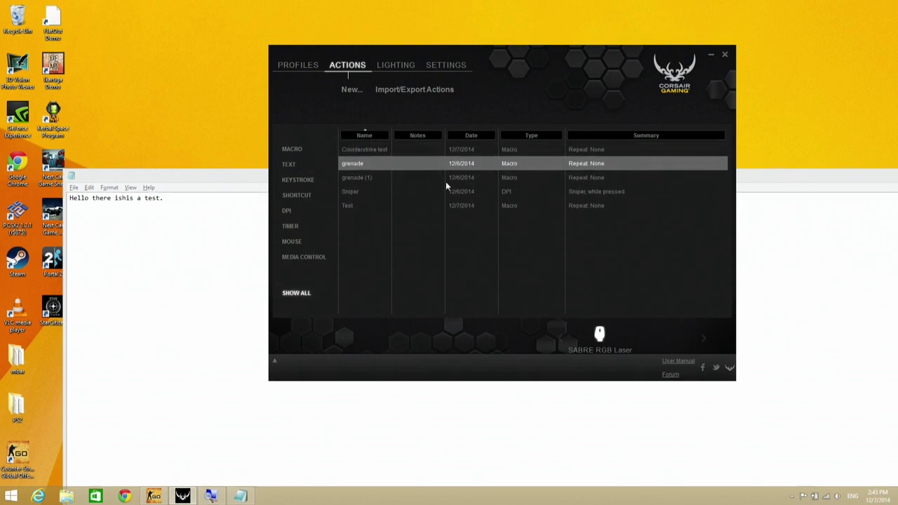
left_click(393, 151)
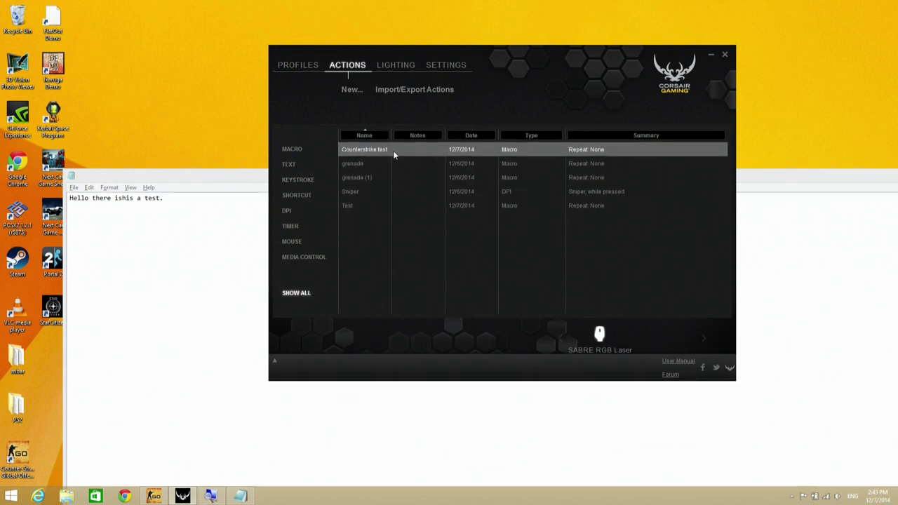
right_click(393, 150)
left_click(424, 159)
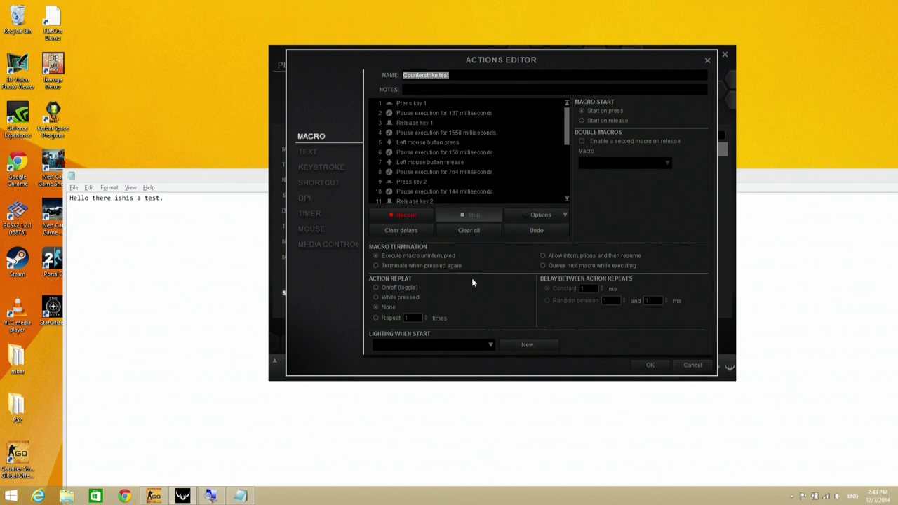
left_click(691, 365)
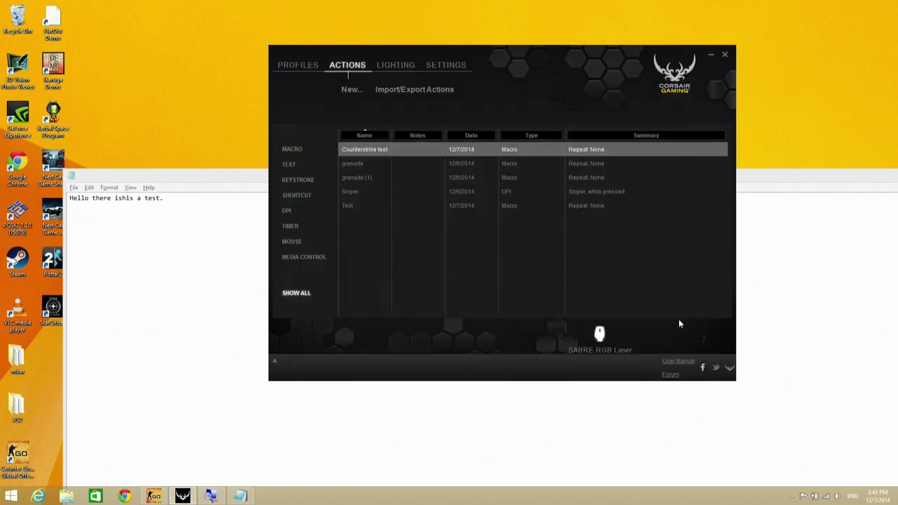
- Review the Default profile's button assignments and its performance settings, including the DPI stages and Sniper DPI
left_click(316, 64)
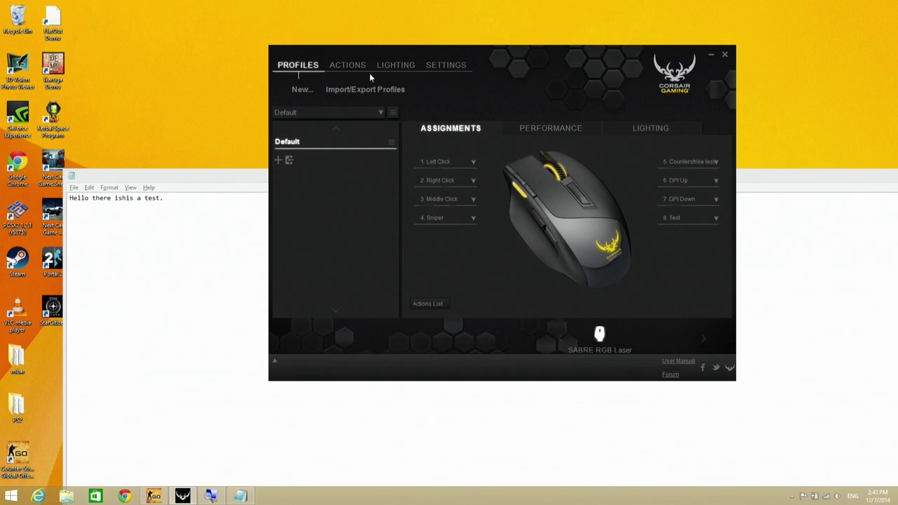
left_click(529, 130)
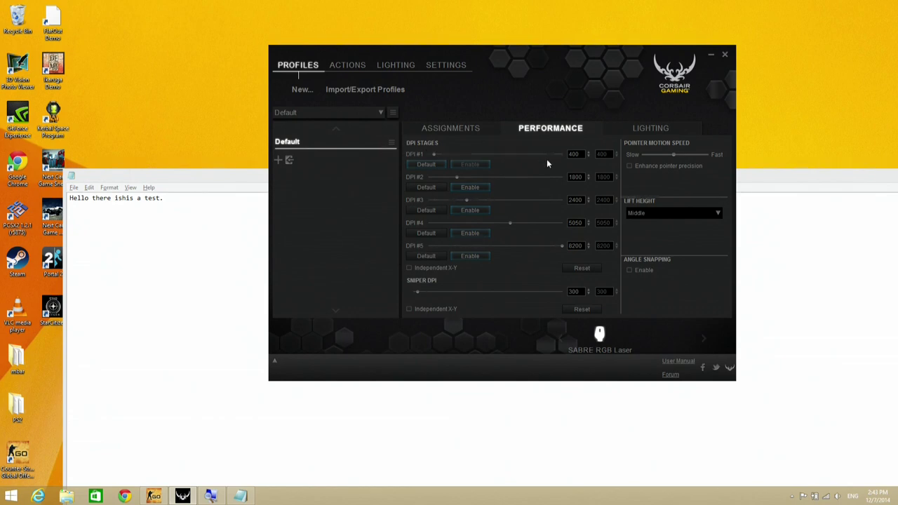
- In the Default profile's lighting, set the mouse's logo light to green and its front grille light to red
left_click(632, 128)
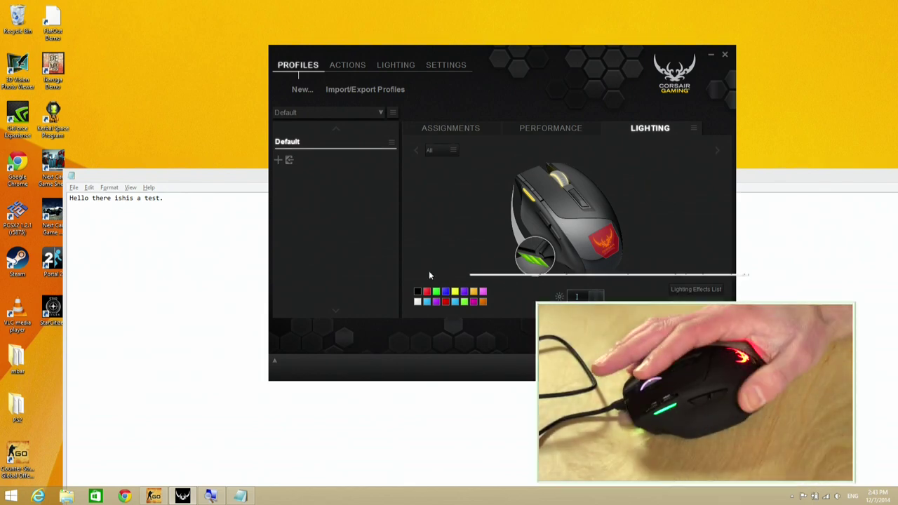
left_click_drag(548, 48, 357, 45)
left_click(414, 235)
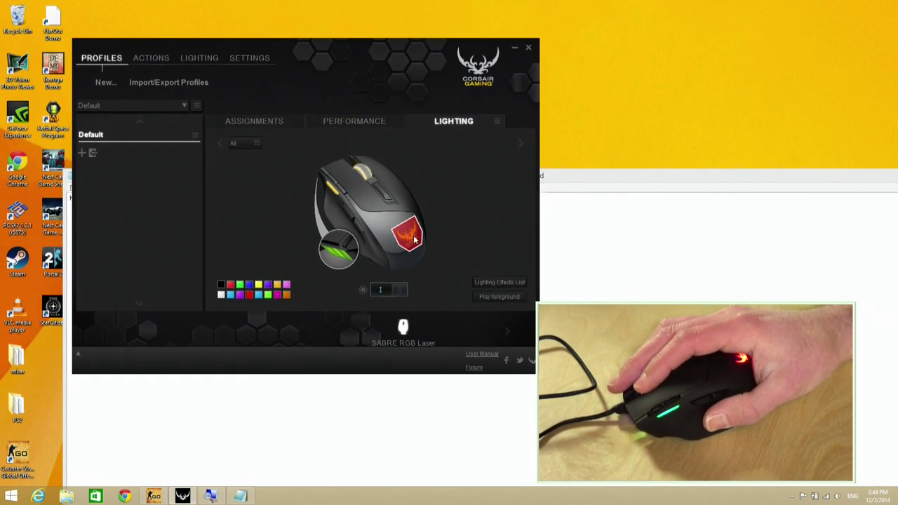
left_click(268, 295)
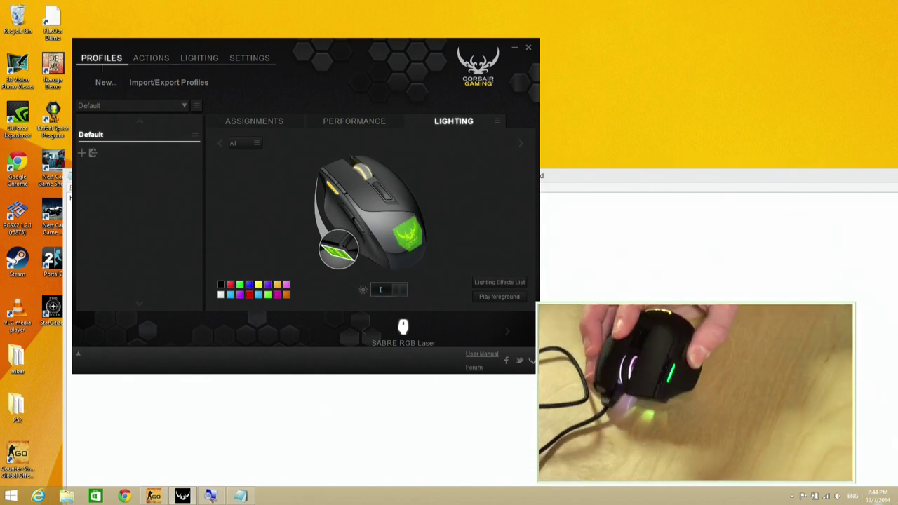
mouse_move(897, 0)
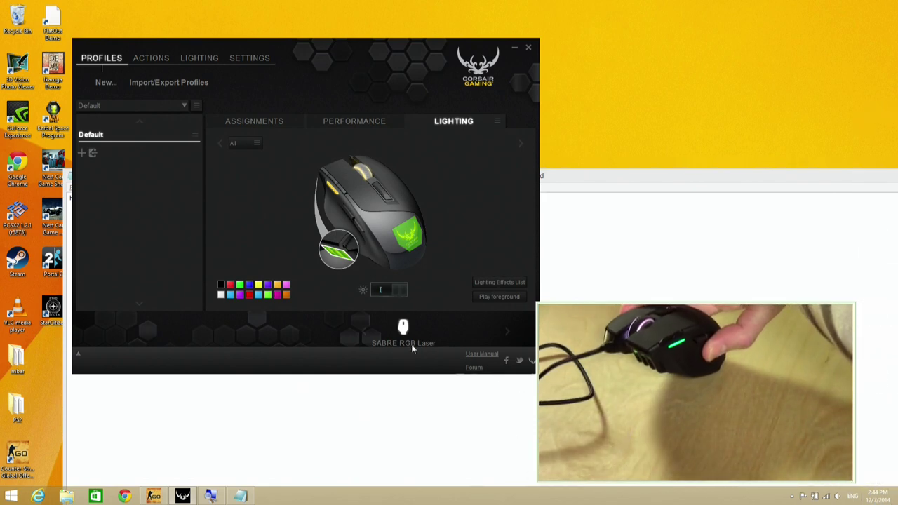
left_click(247, 294)
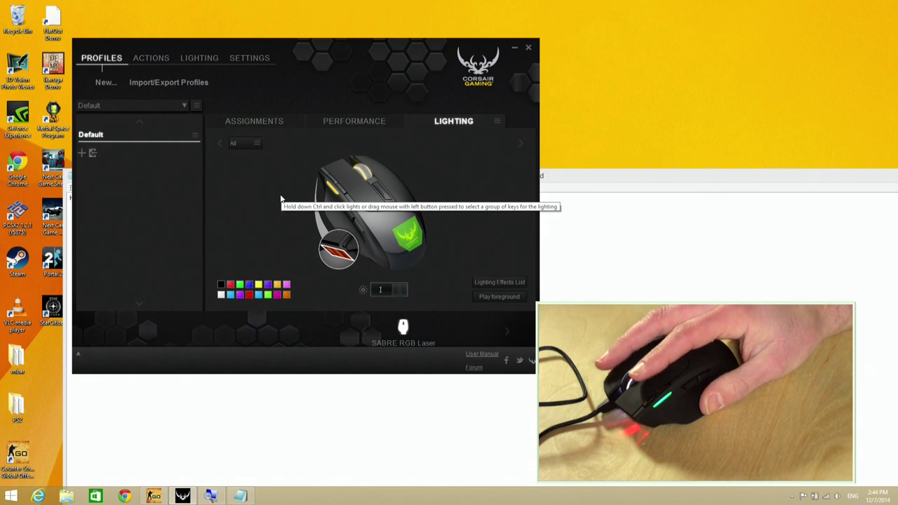
- Return to the list of all saved actions
left_click(151, 58)
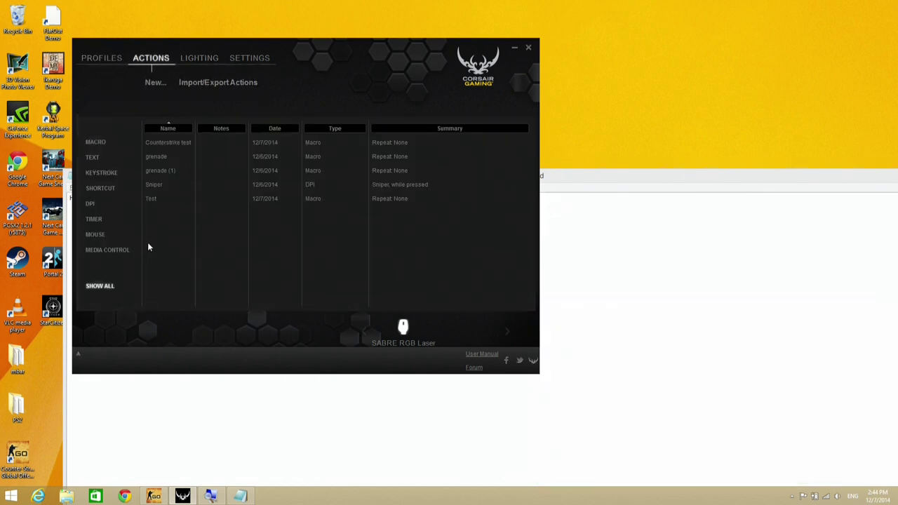